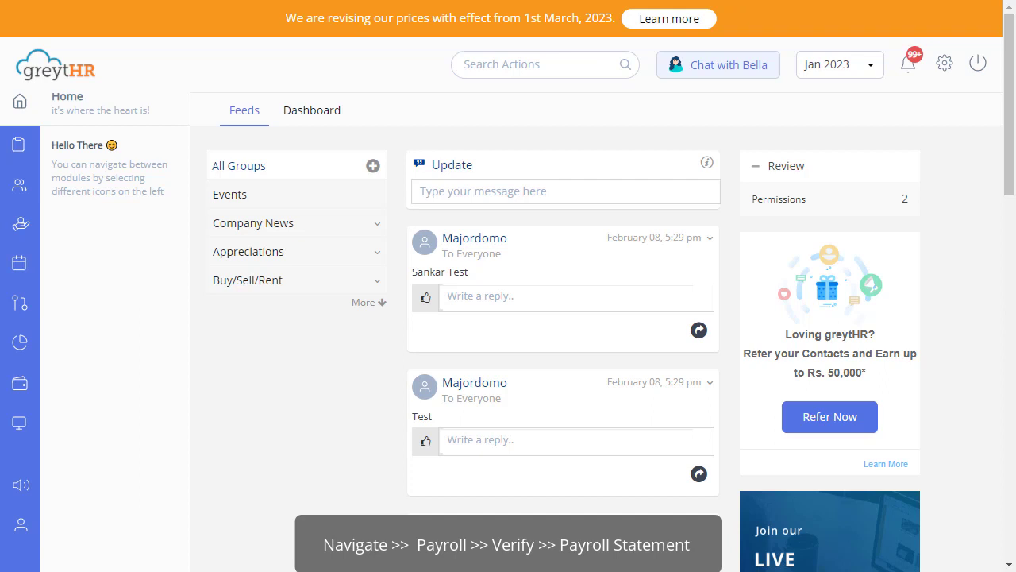
- Go to Payroll > Verify > Payroll Statement and add a new statement
left_click(20, 223)
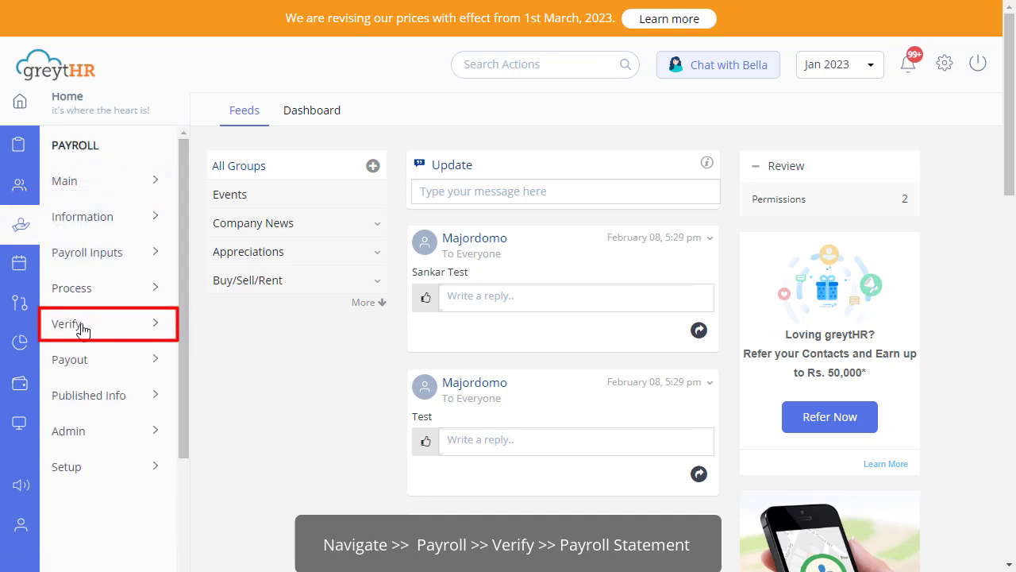
left_click(82, 327)
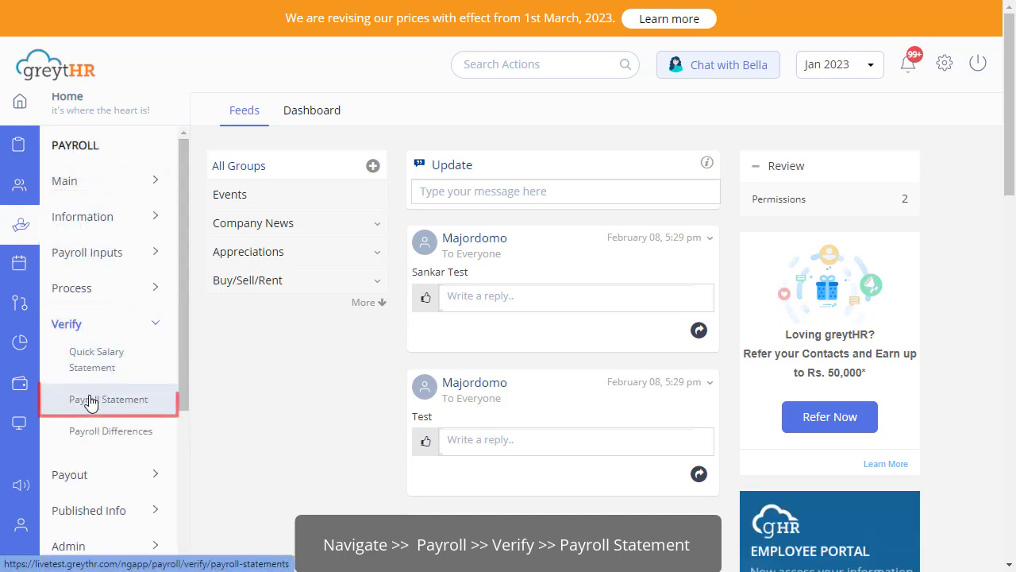
left_click(90, 400)
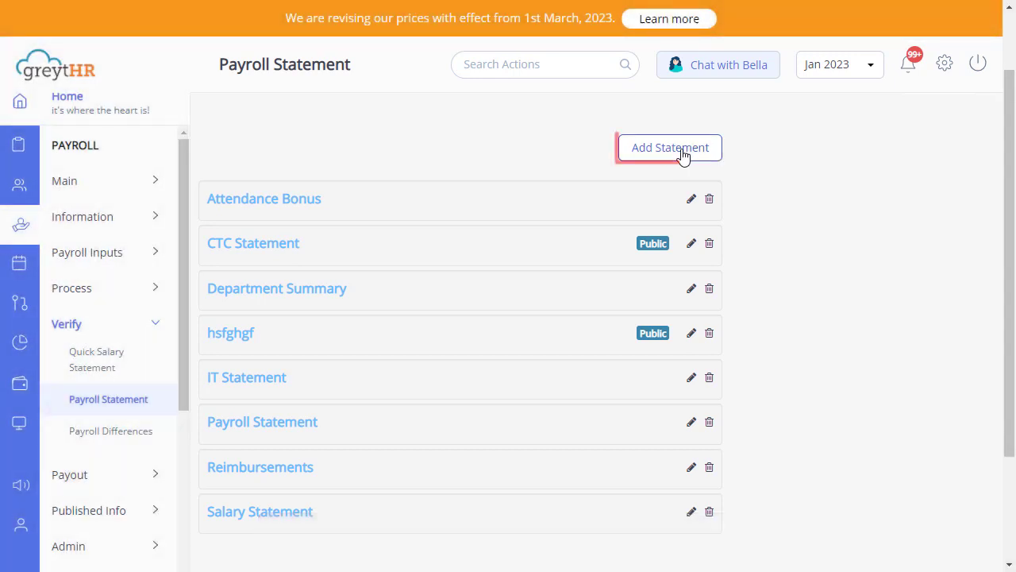
left_click(682, 154)
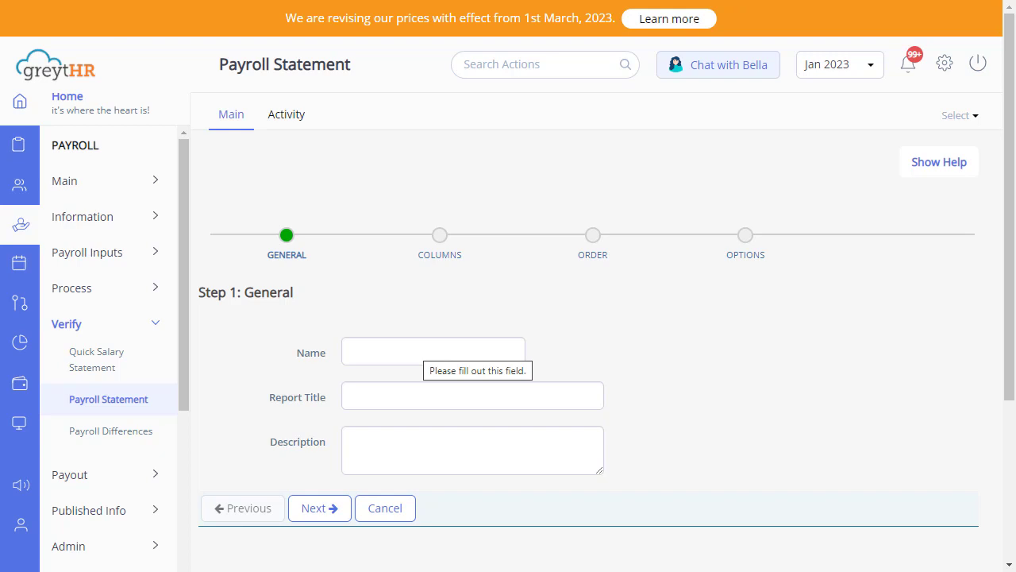
- Enter name 'Salary register' and report title 'Salary register for employess', then continue to Columns
left_click(415, 349)
type("Sal")
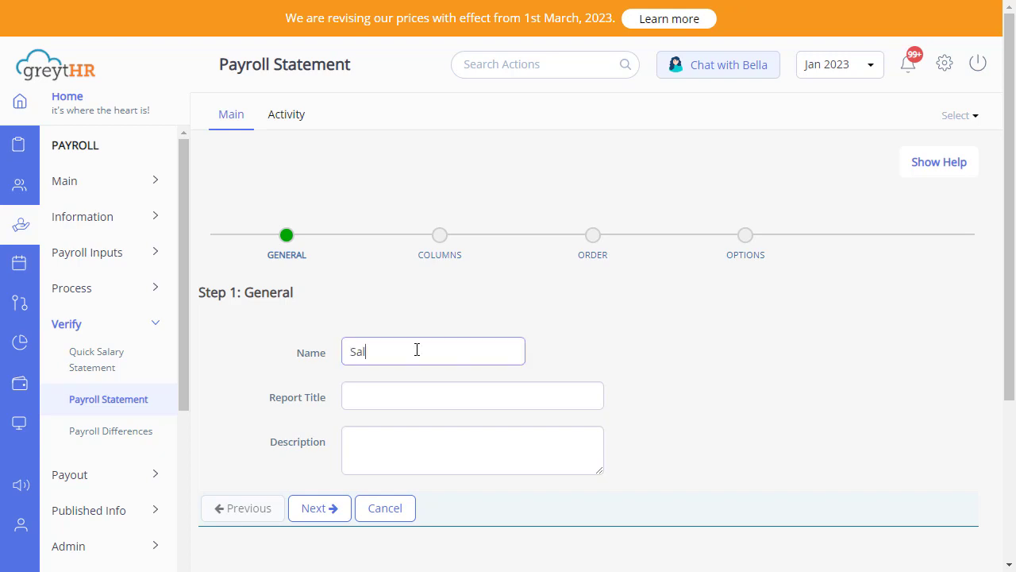
left_click(393, 442)
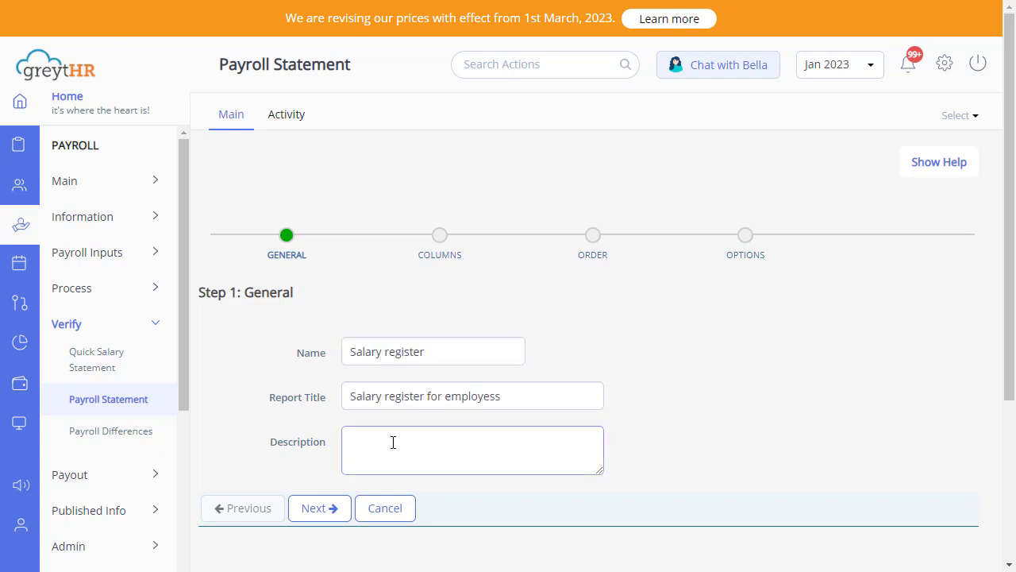
left_click(333, 506)
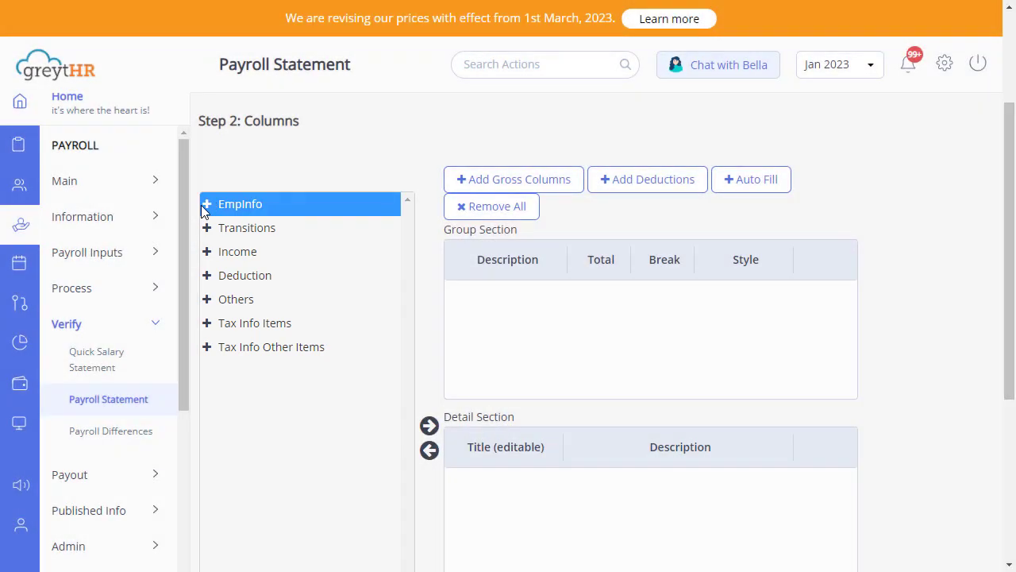
- Add EmployeeNo and JoinDate from EmpInfo as detail columns
left_click(207, 204)
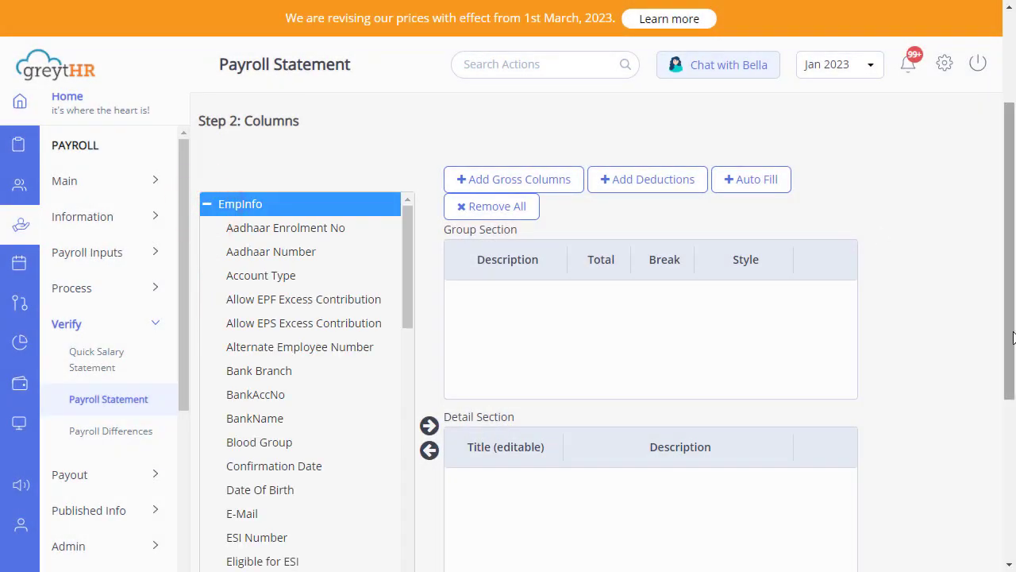
left_click_drag(408, 311, 408, 400)
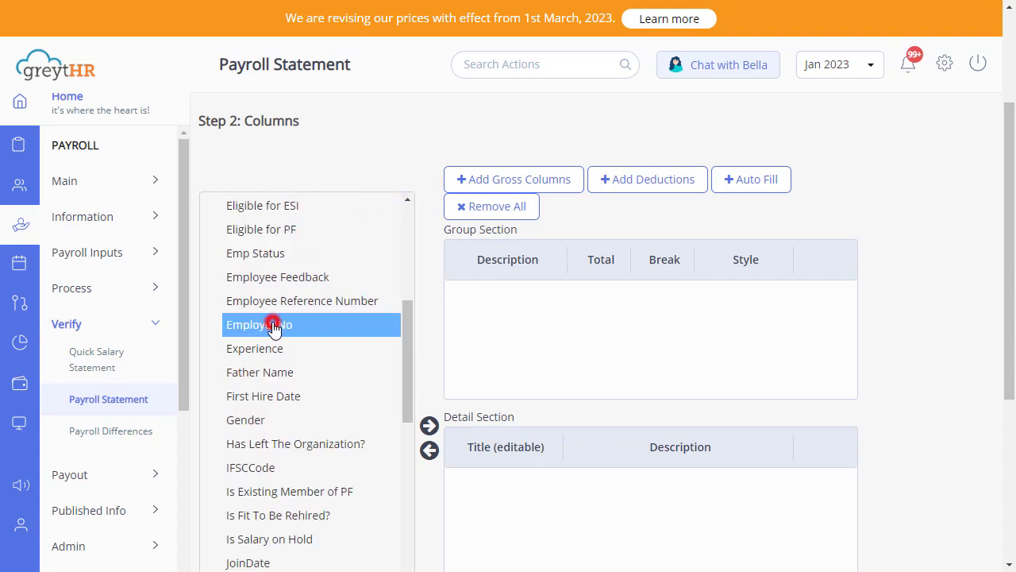
double_click(274, 325)
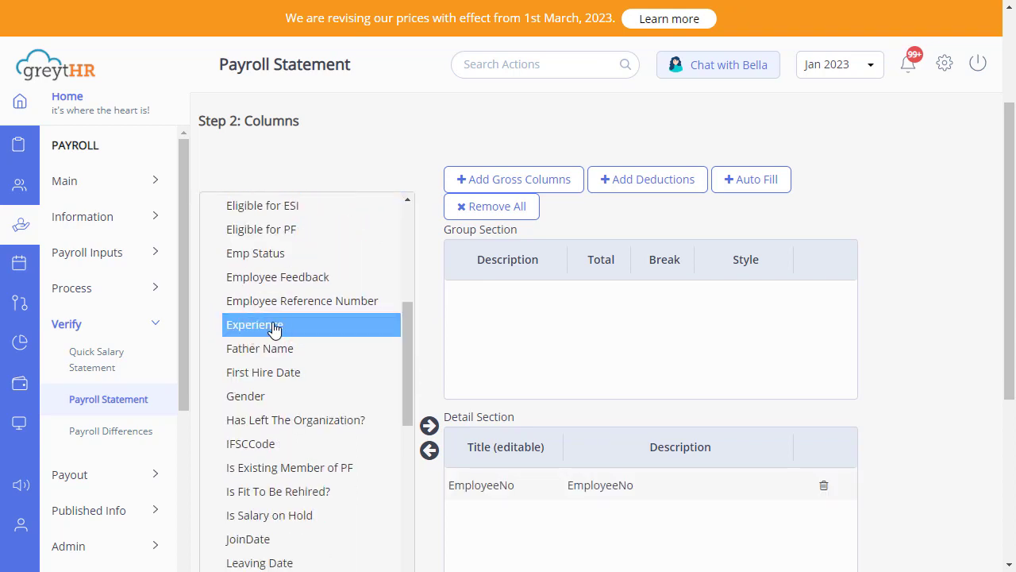
double_click(274, 538)
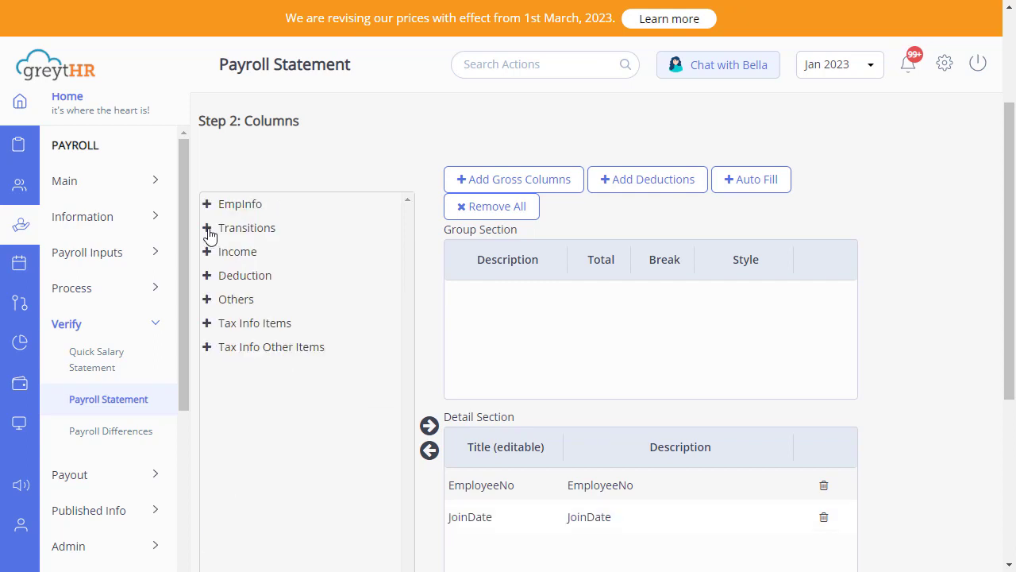
- Group the statement by Department, Location and Grade from the Transitions fields
left_click(208, 230)
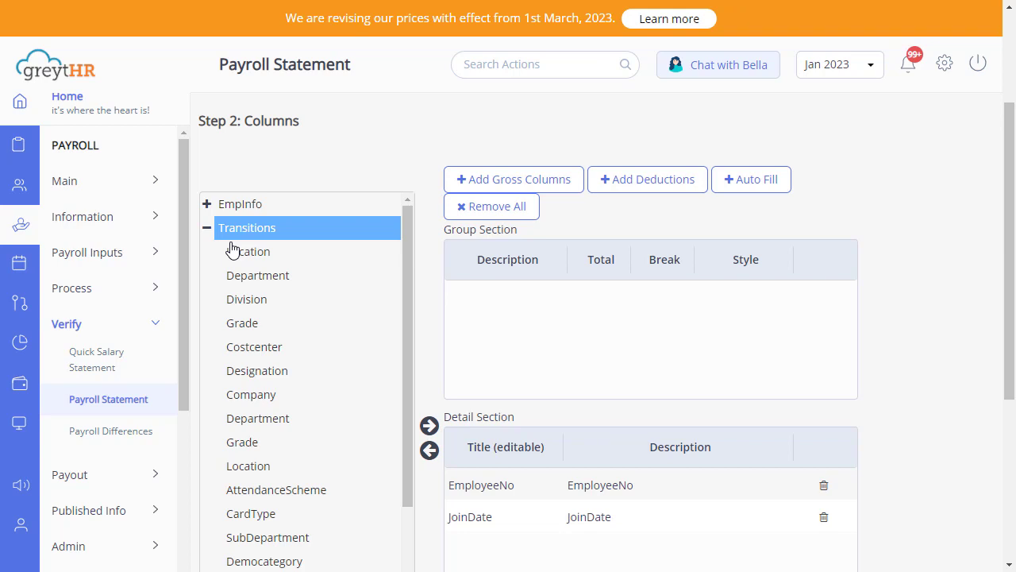
left_click(280, 277)
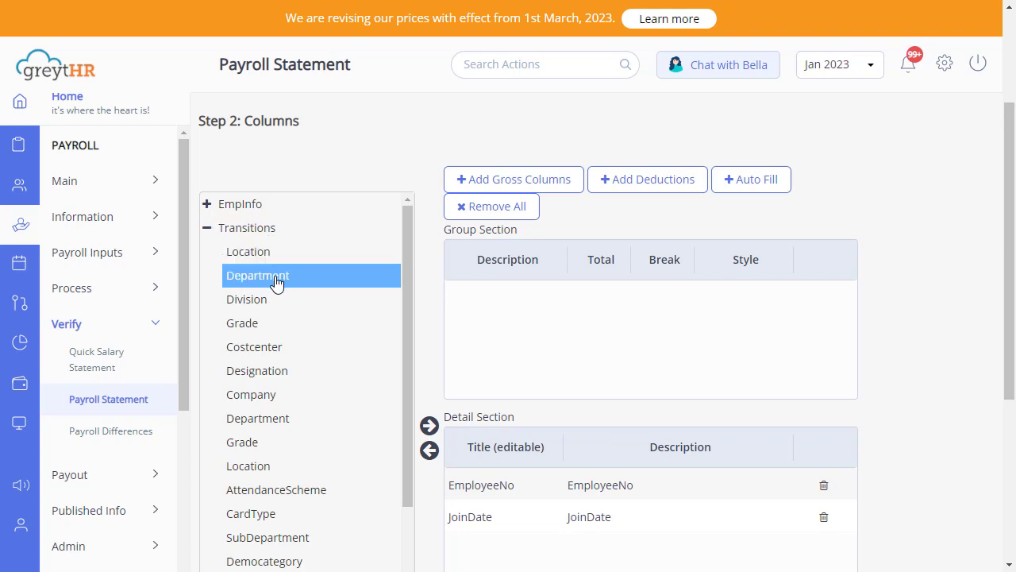
double_click(276, 282)
left_click(268, 256)
double_click(268, 256)
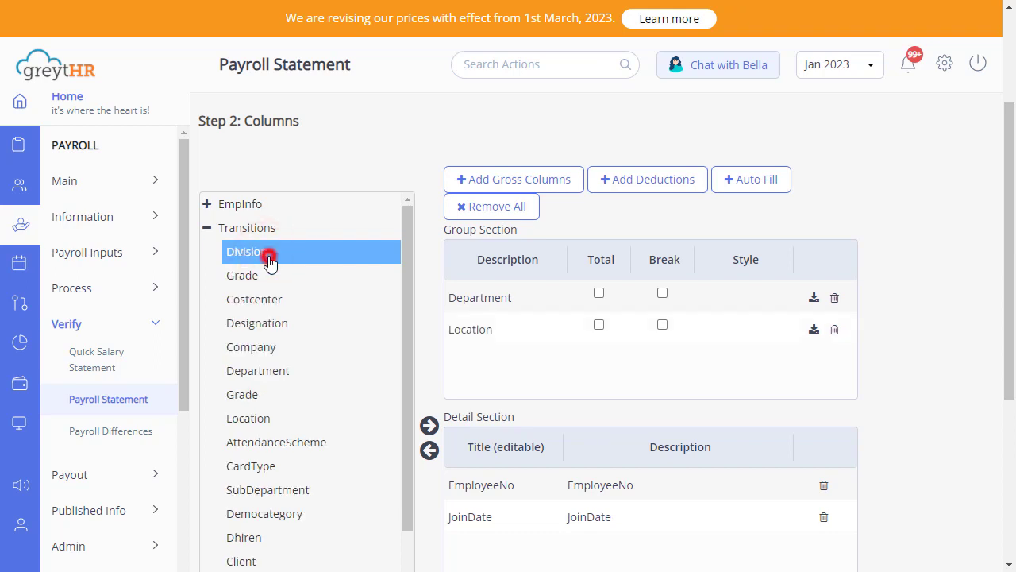
left_click(267, 280)
double_click(268, 278)
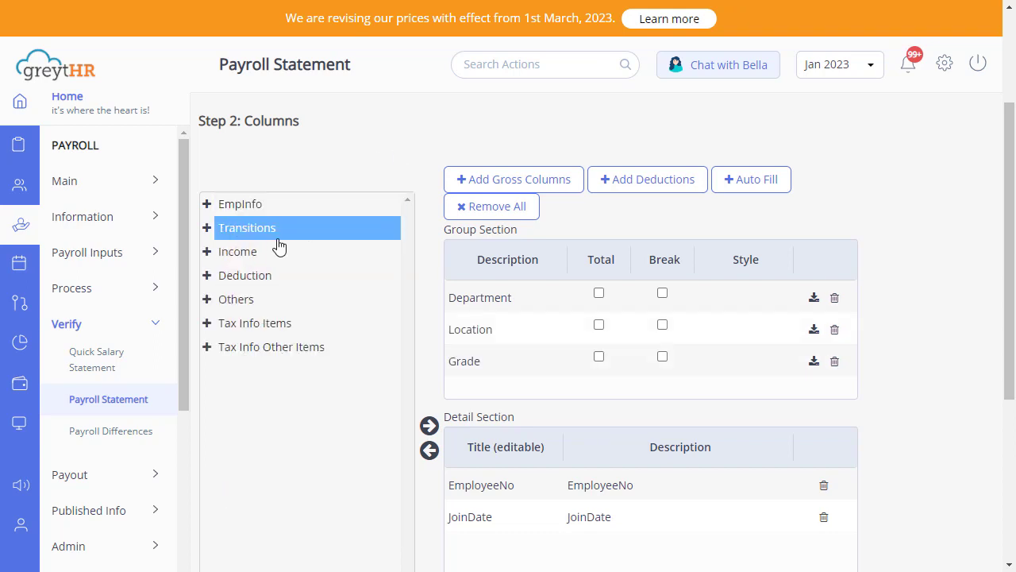
left_click(206, 253)
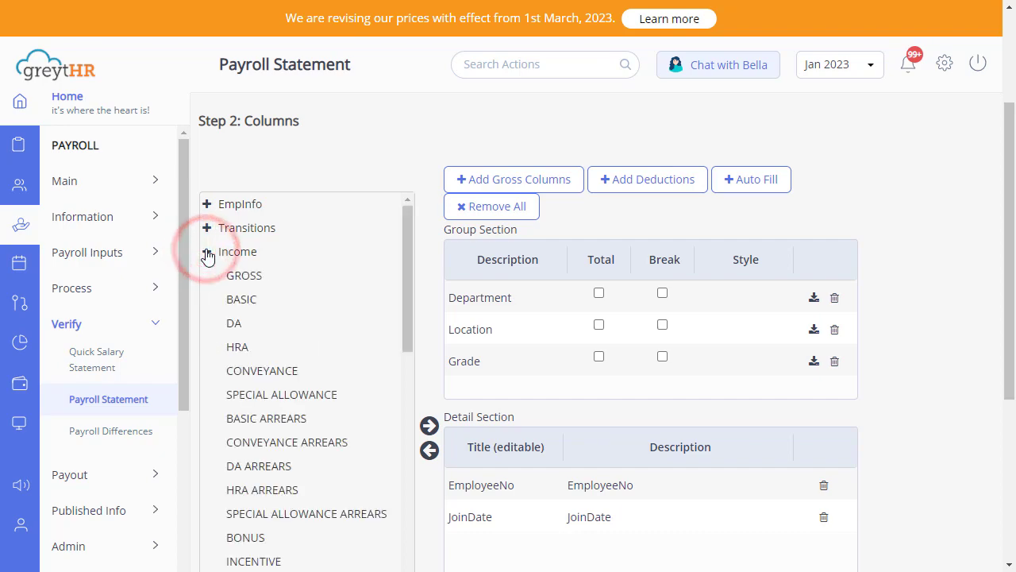
left_click_drag(413, 309, 391, 452)
scroll(391, 428, "up", 5)
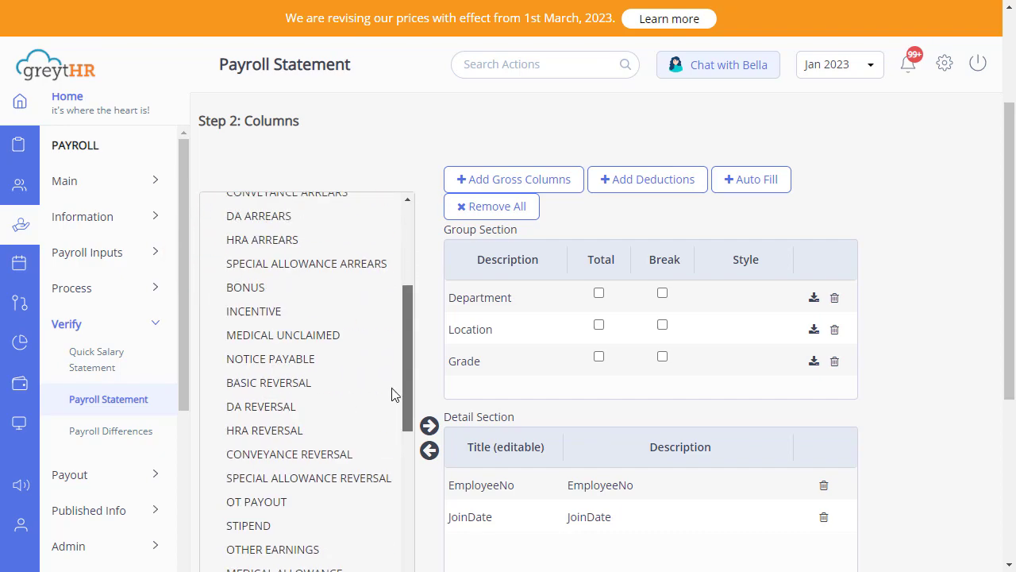
left_click(498, 186)
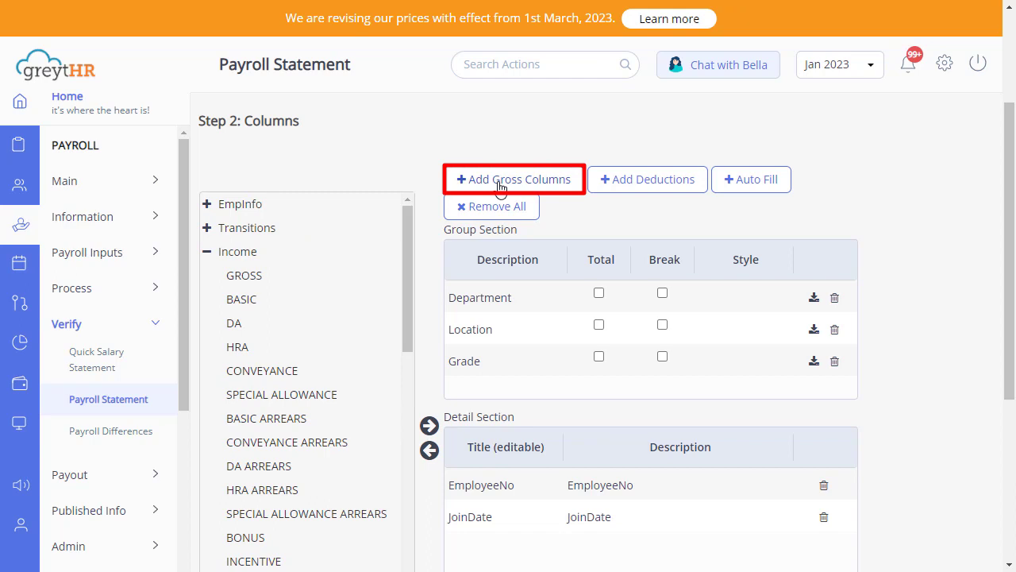
left_click(220, 253)
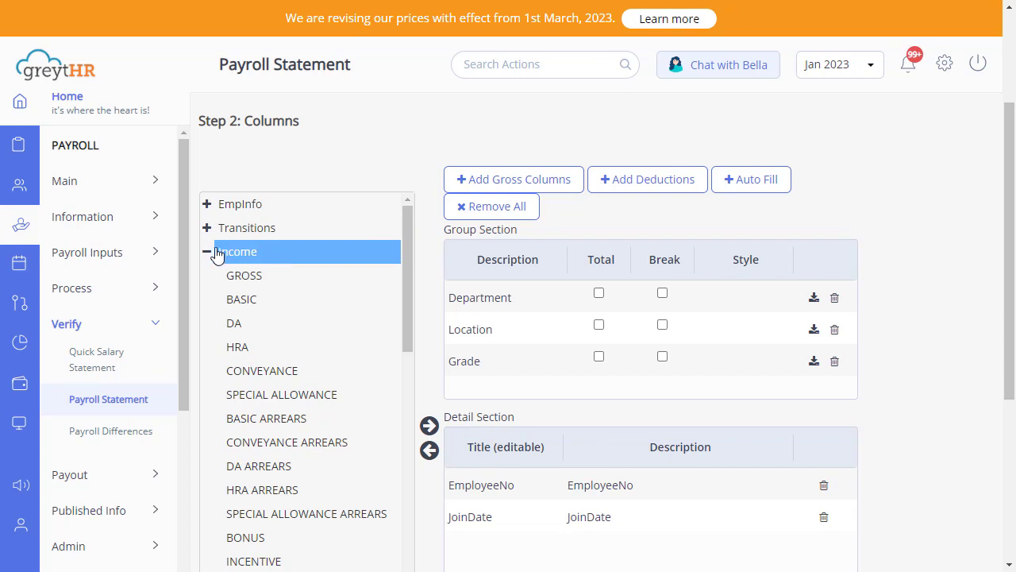
left_click(207, 252)
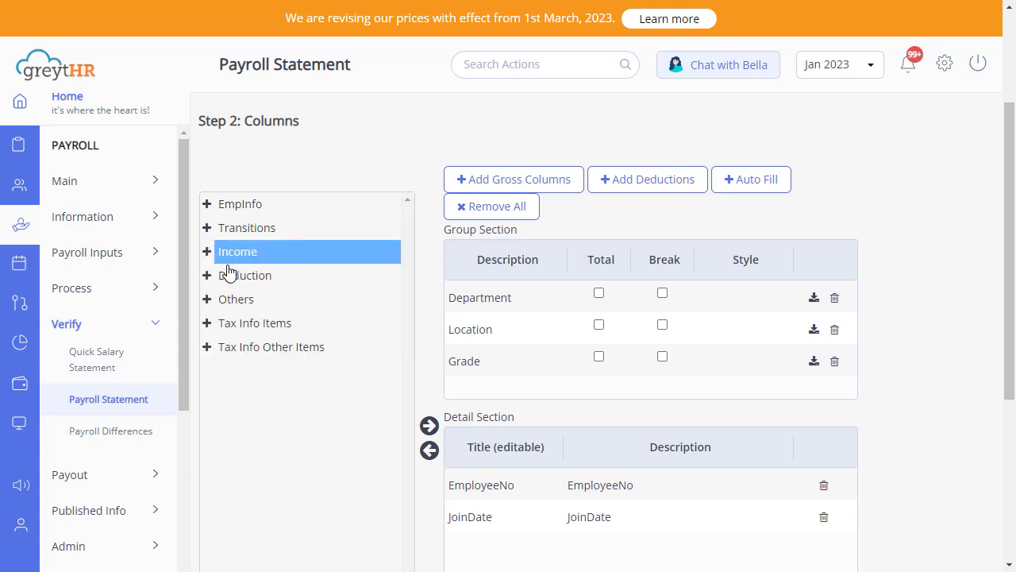
left_click(205, 274)
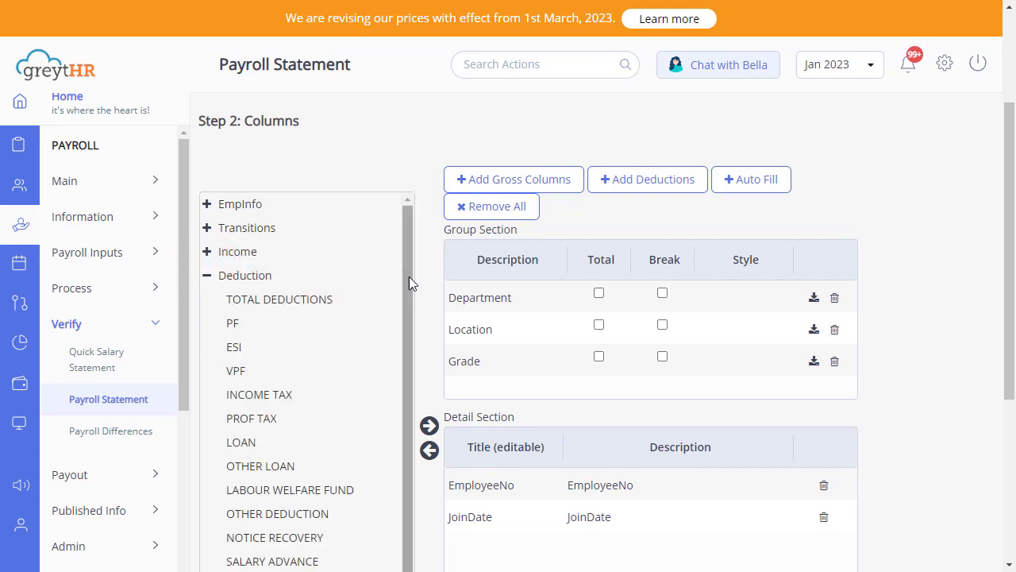
left_click_drag(409, 276, 396, 369)
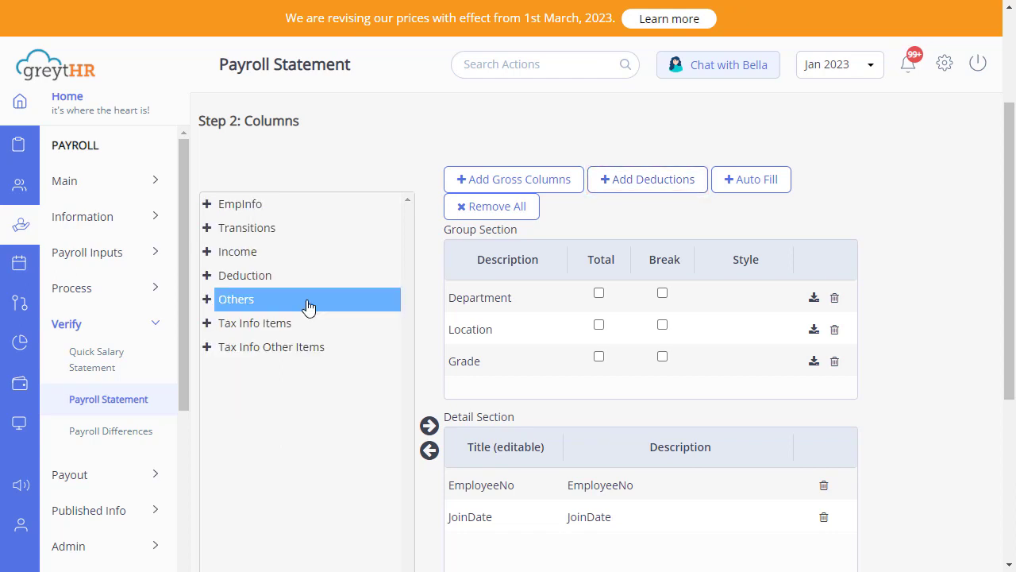
- Show the Others items such as NET PAY and scroll through the column selection
left_click(207, 300)
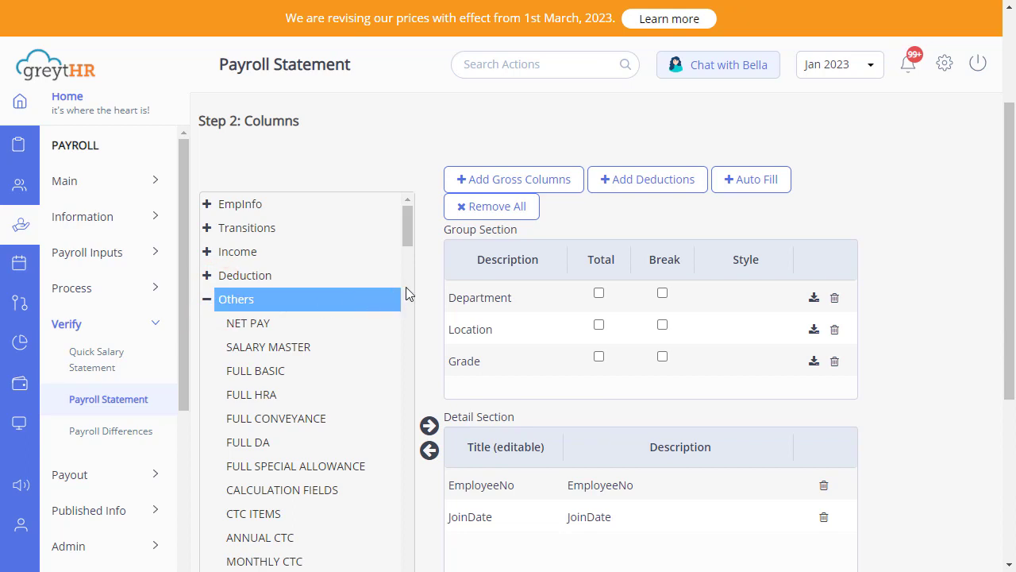
left_click_drag(405, 251, 403, 268)
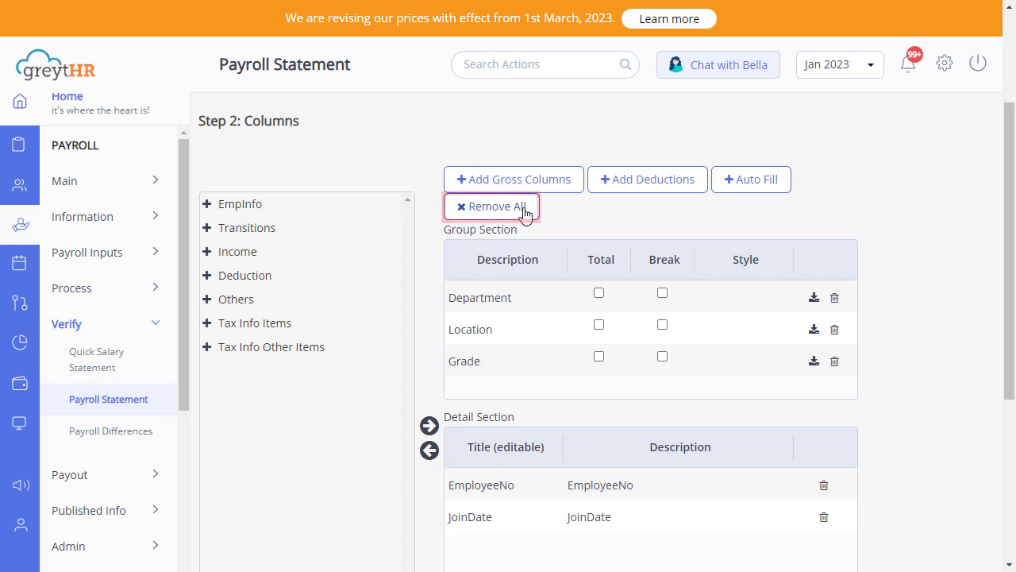
scroll(603, 333, "down", 2)
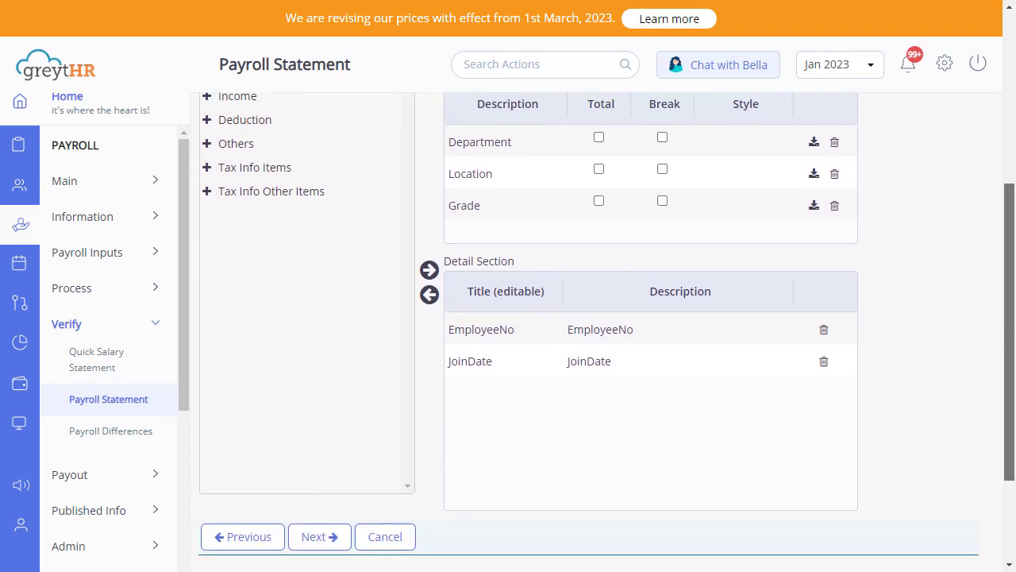
scroll(323, 524, "down", 1)
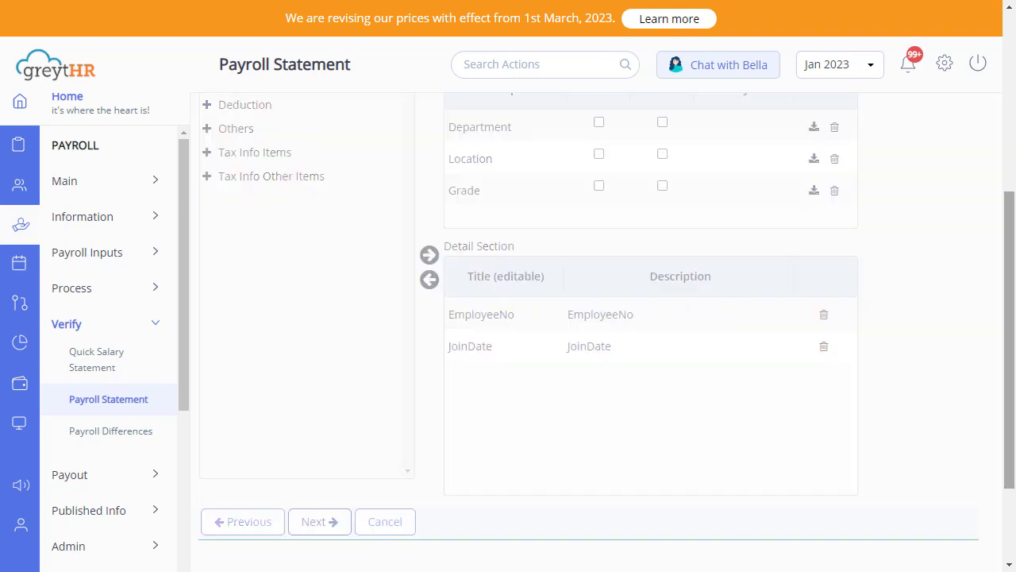
- Reorder the group items to Location, Department, Grade and continue to the Options step
left_click_drag(425, 206, 535, 229)
left_click_drag(421, 208, 632, 200)
left_click_drag(356, 202, 593, 266)
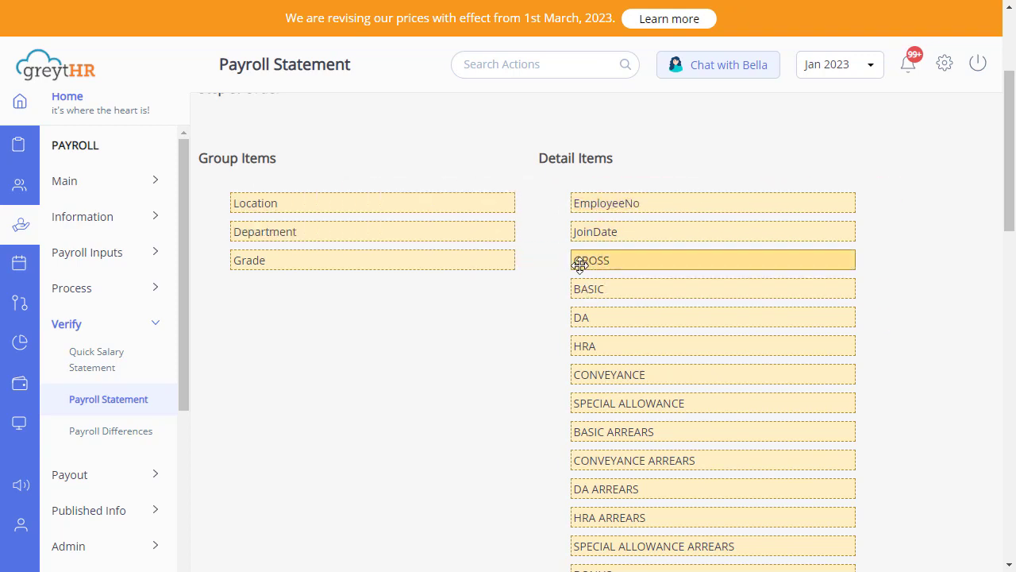
scroll(593, 266, "down", 14)
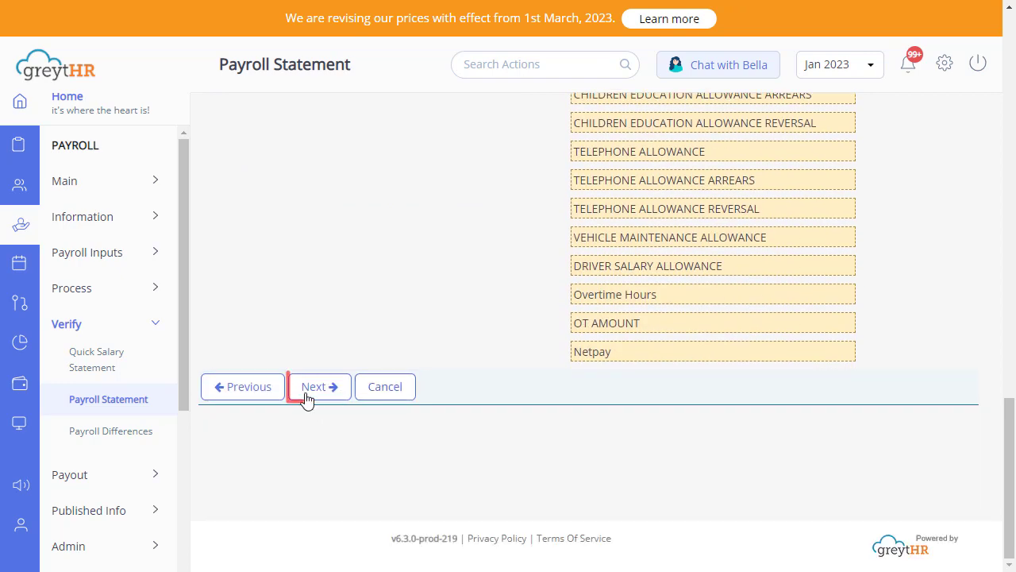
left_click(309, 387)
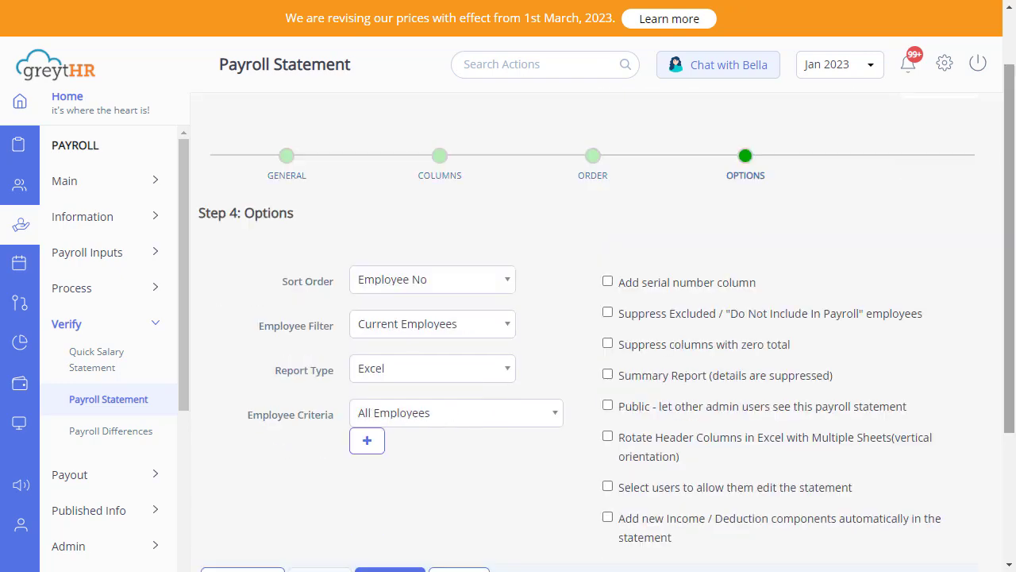
scroll(607, 318, "down", 1)
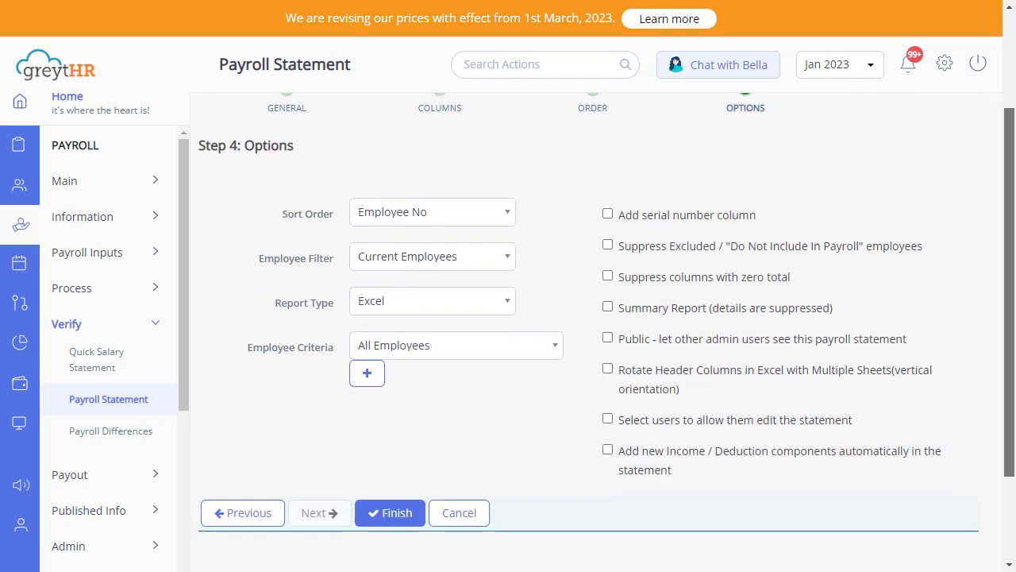
left_click(442, 215)
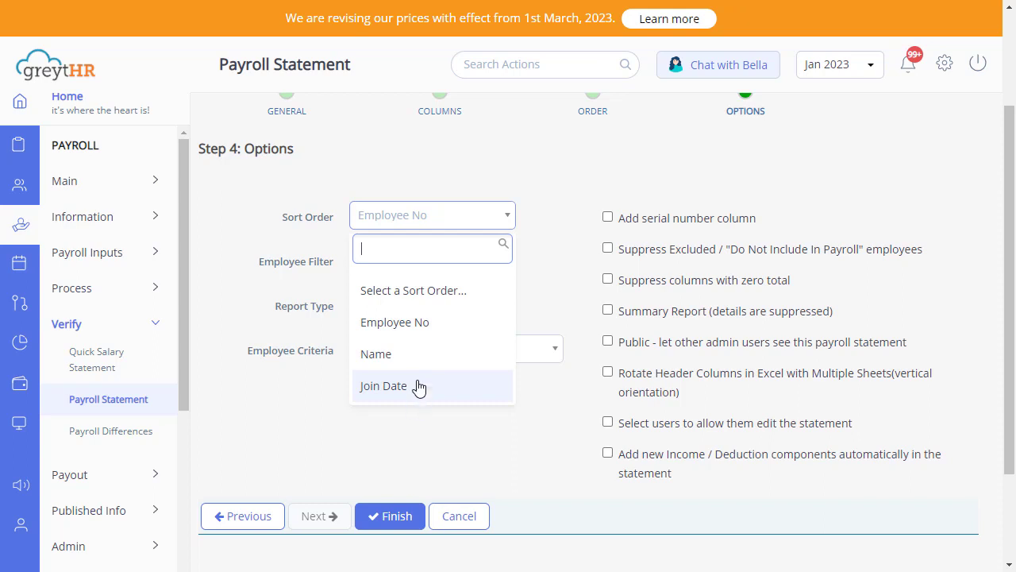
left_click(484, 263)
left_click(484, 260)
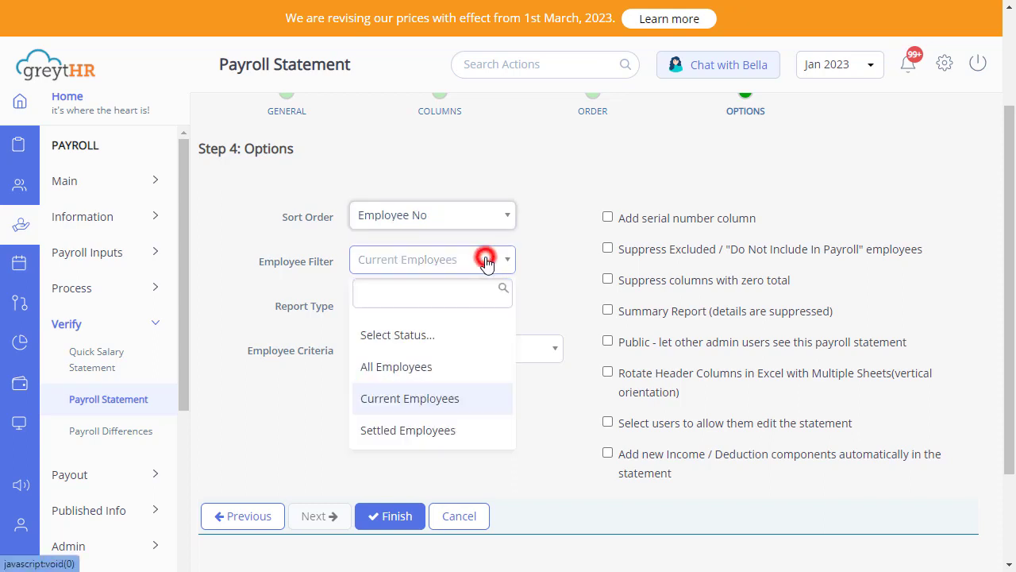
left_click(471, 398)
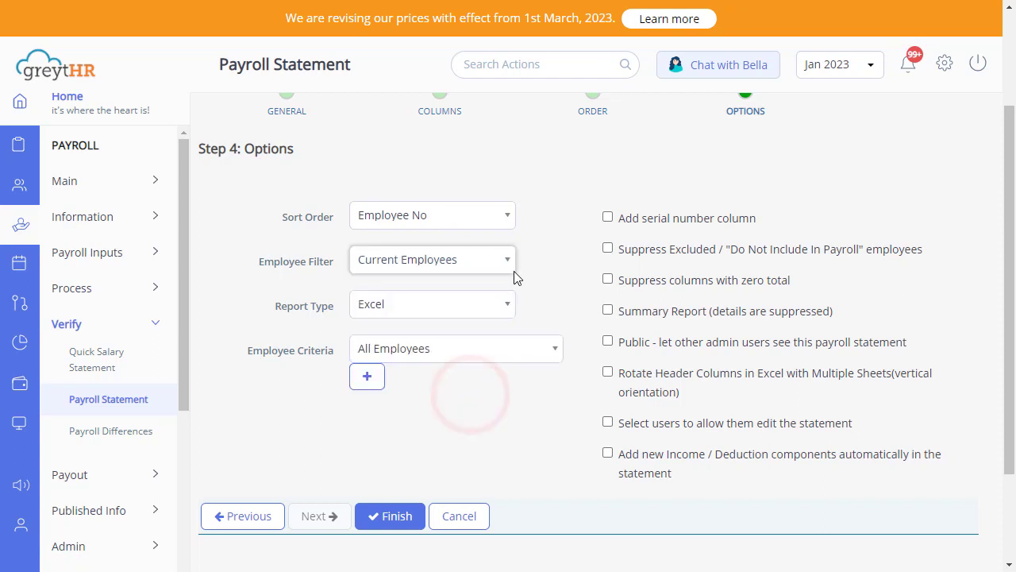
left_click(489, 311)
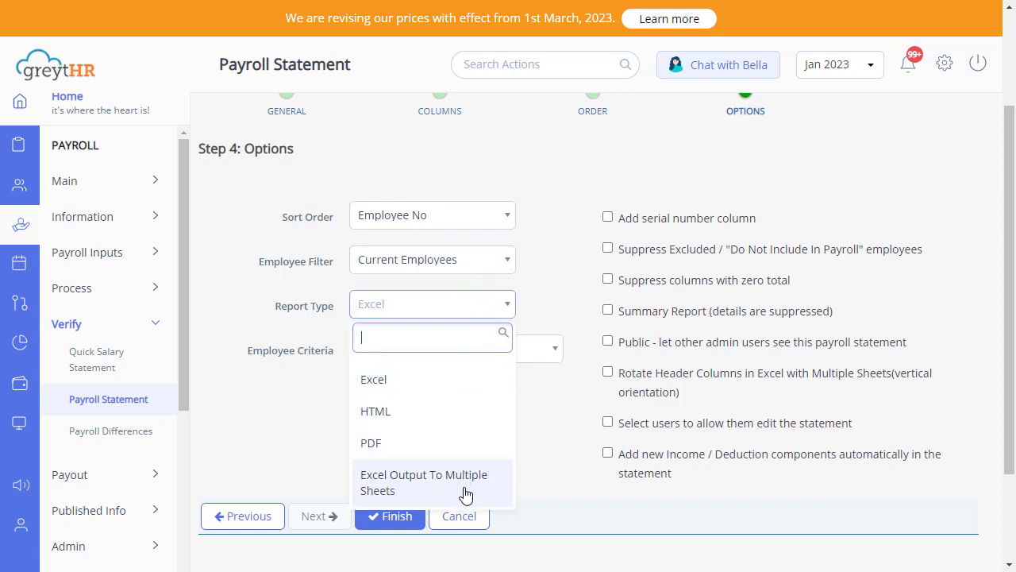
left_click(459, 390)
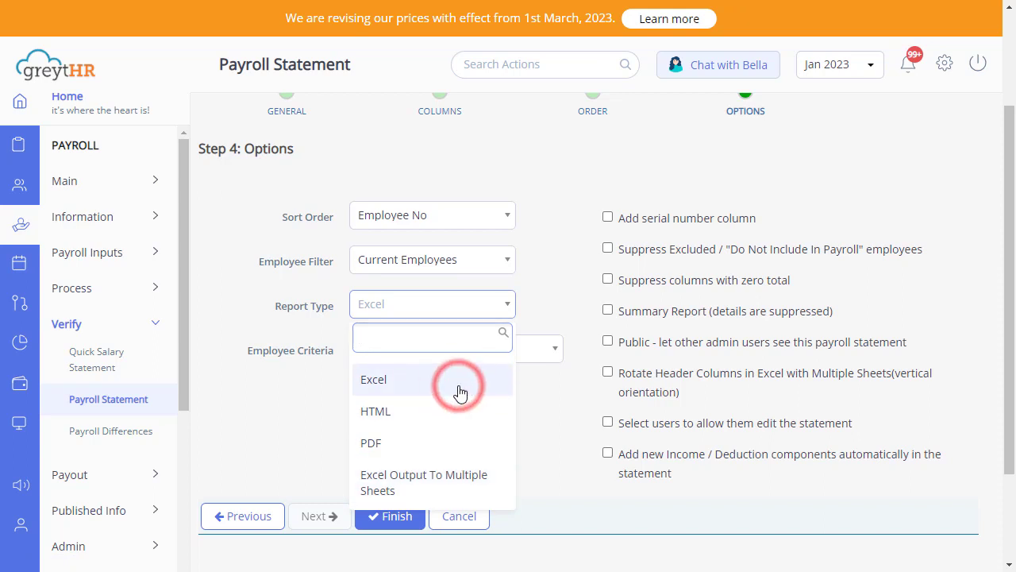
left_click(547, 349)
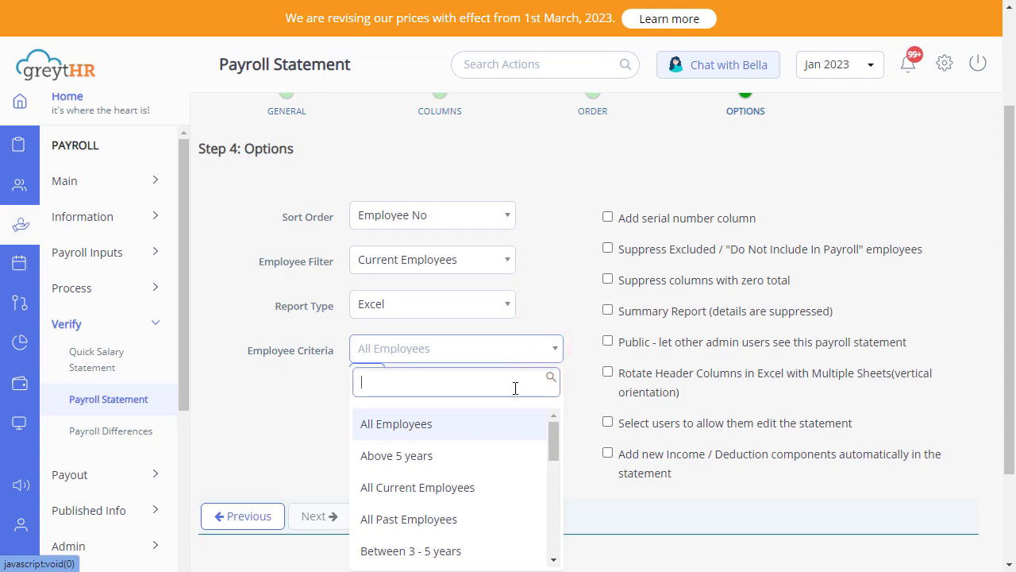
mouse_move(552, 445)
left_mouse_down()
mouse_move(551, 541)
mouse_move(552, 433)
left_mouse_up()
left_click(487, 431)
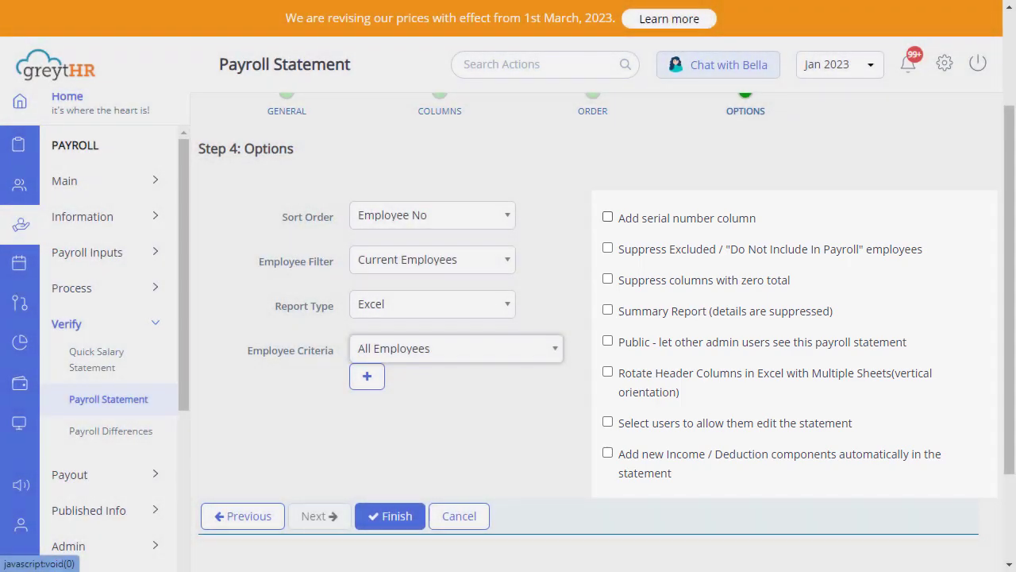
- Tick serial number column, Suppress Excluded, zero-total suppression, Summary Report, Public and Rotate Header Columns
left_click(608, 218)
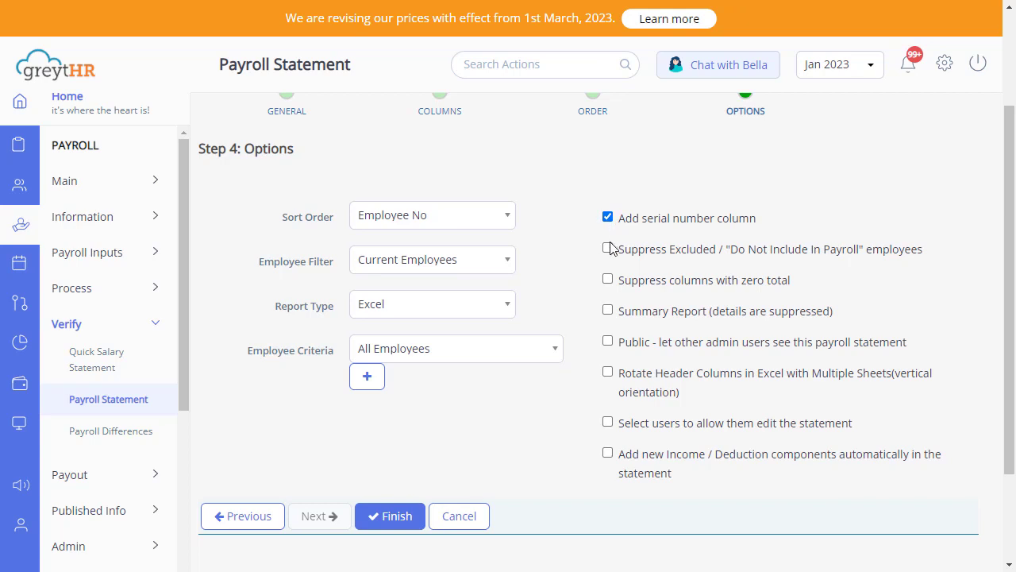
left_click(608, 250)
left_click(607, 282)
left_click(607, 310)
left_click(607, 341)
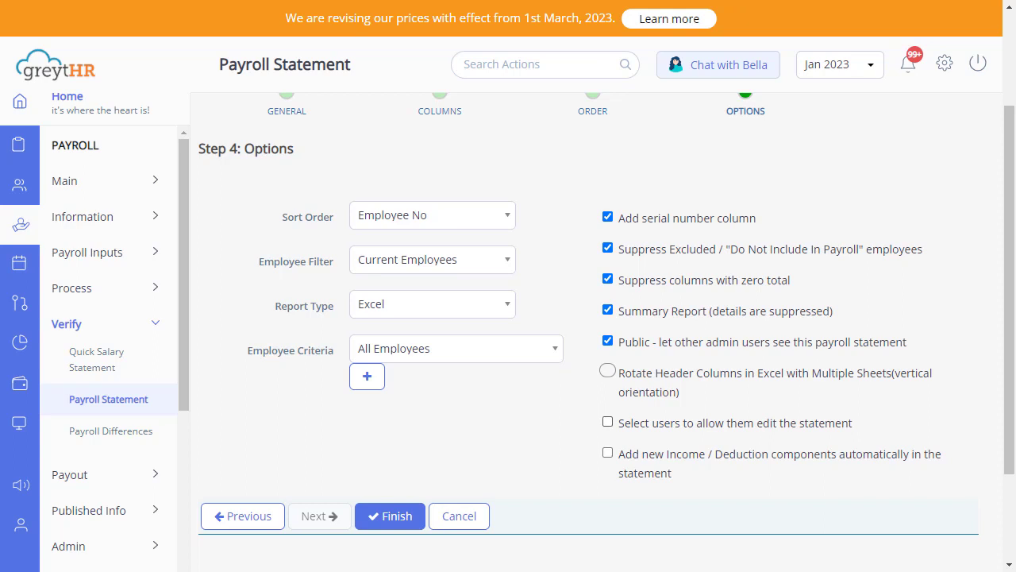
left_click(607, 422)
- Allow Payroll Admin to edit the statement and auto-add new Income / Deduction components
left_click(643, 453)
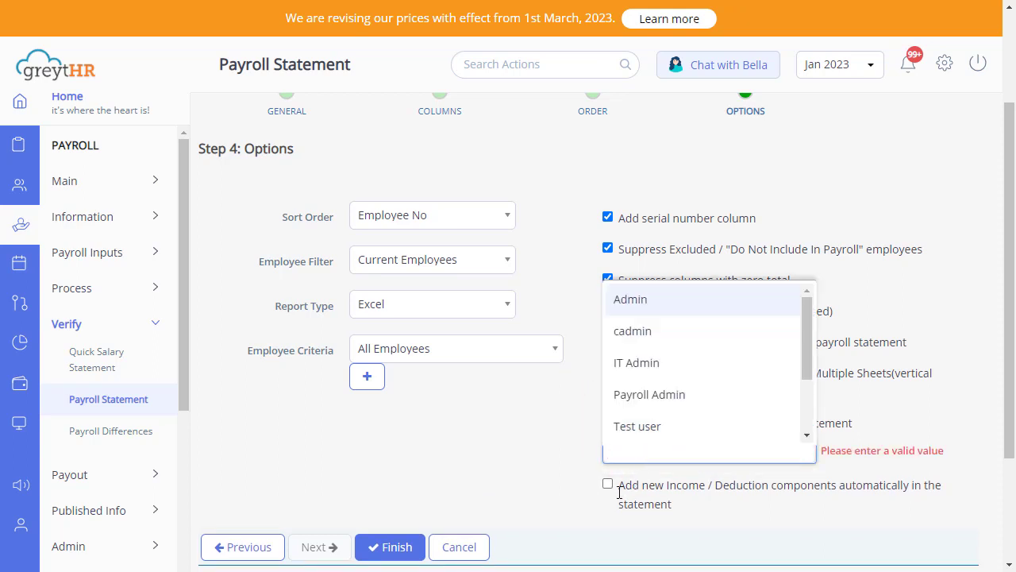
scroll(655, 392, "down", 1)
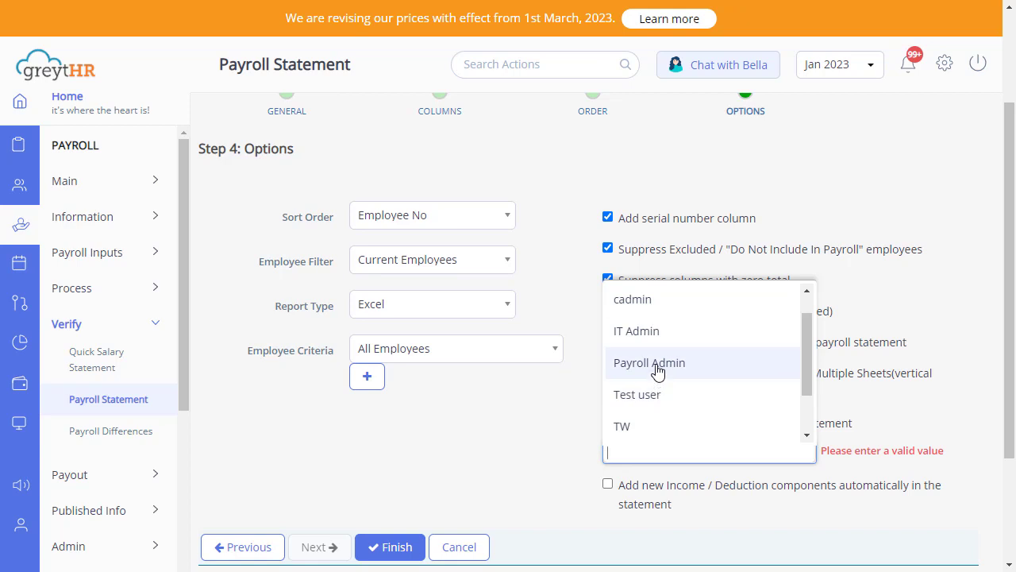
left_click(657, 366)
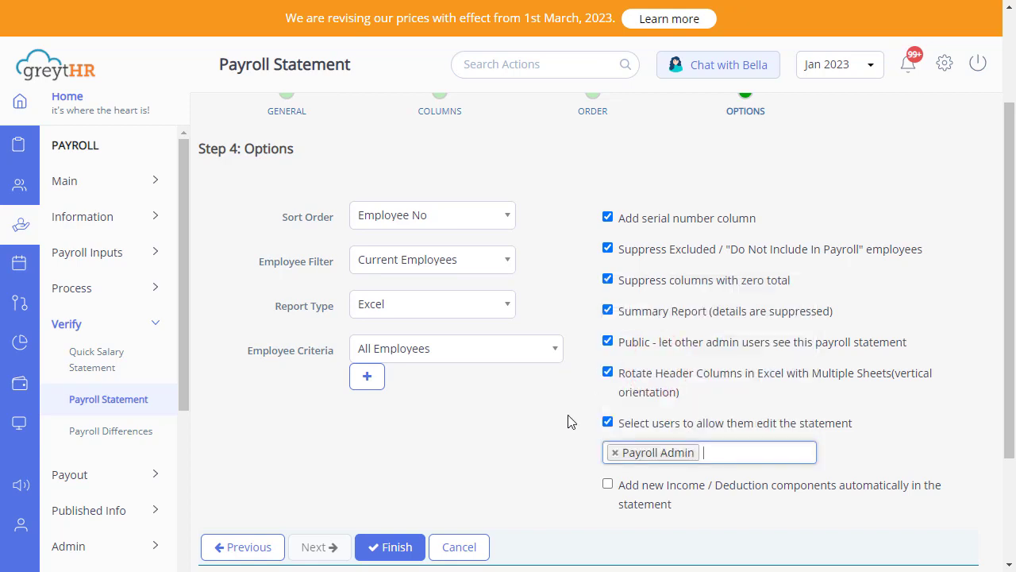
left_click(606, 485)
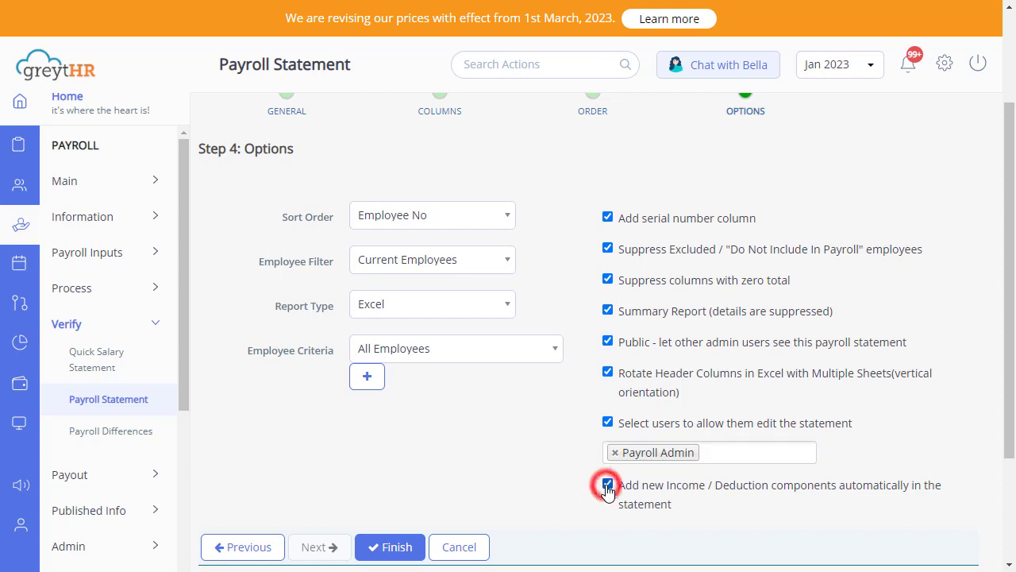
scroll(587, 318, "down", 1)
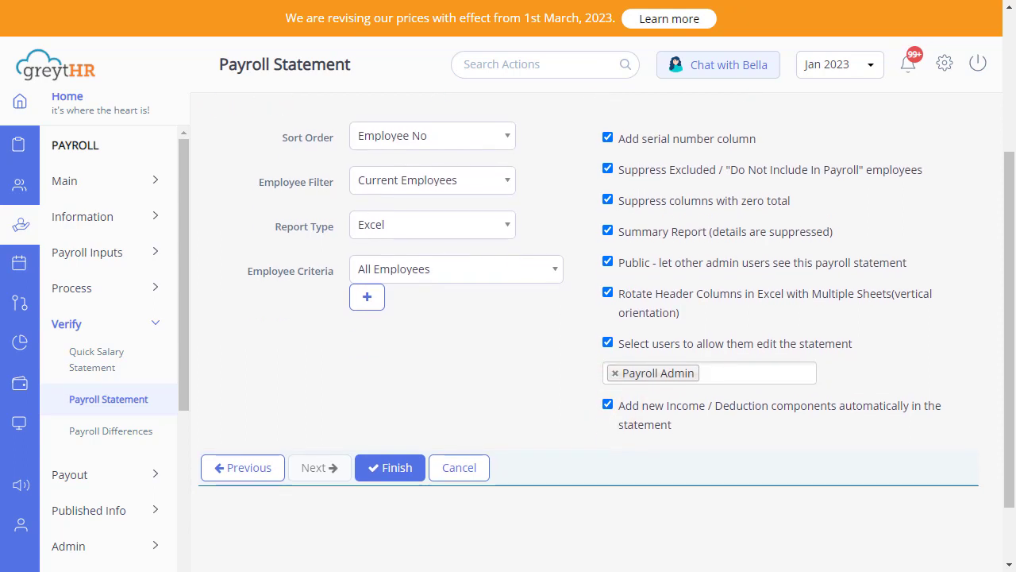
- Finish the statement and download the Salary register report from the statement list
left_click(397, 468)
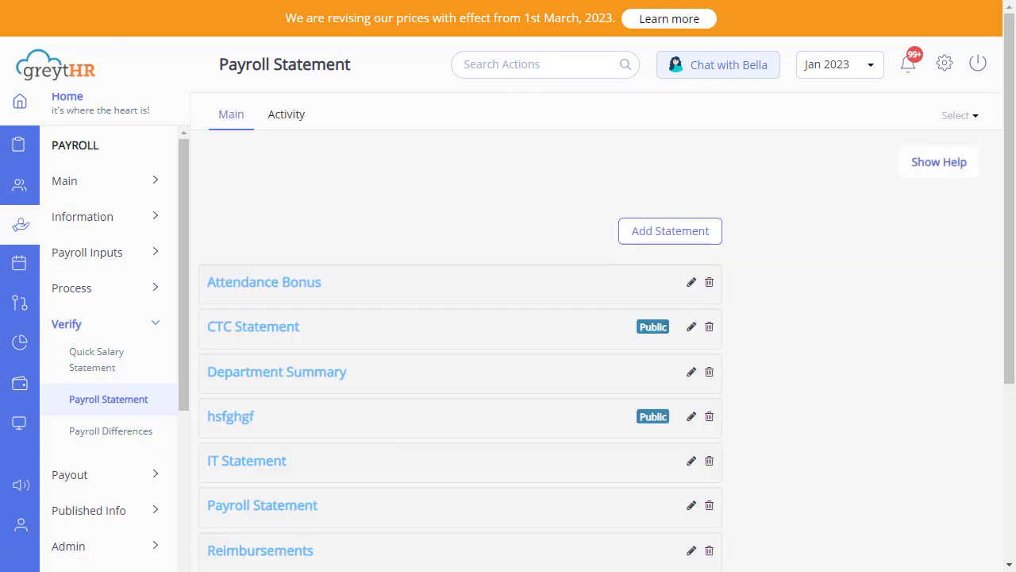
scroll(460, 334, "down", 2)
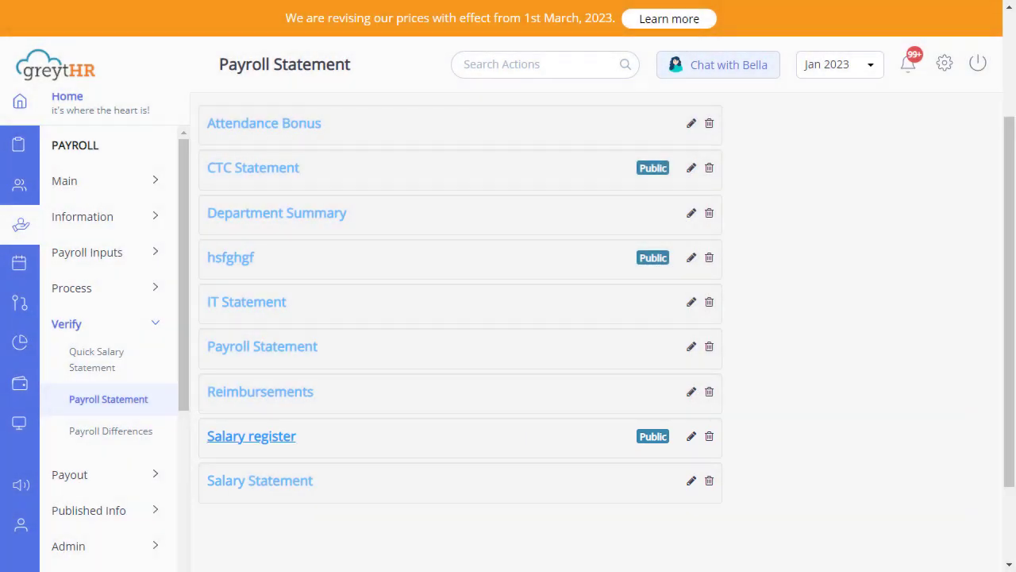
left_click(277, 429)
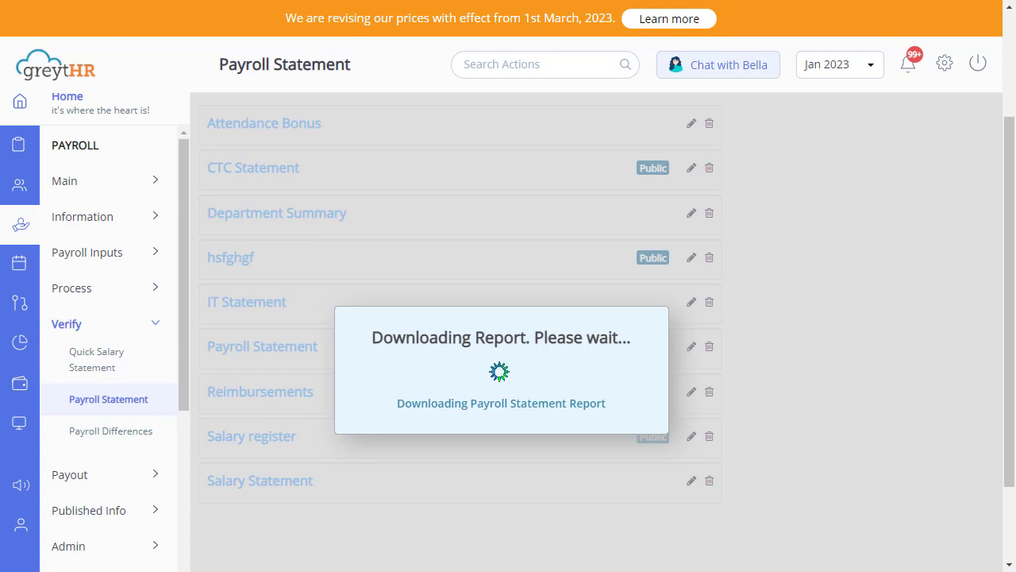
- Change the payroll month from Jan 2023 to Aug 2022
left_click(839, 72)
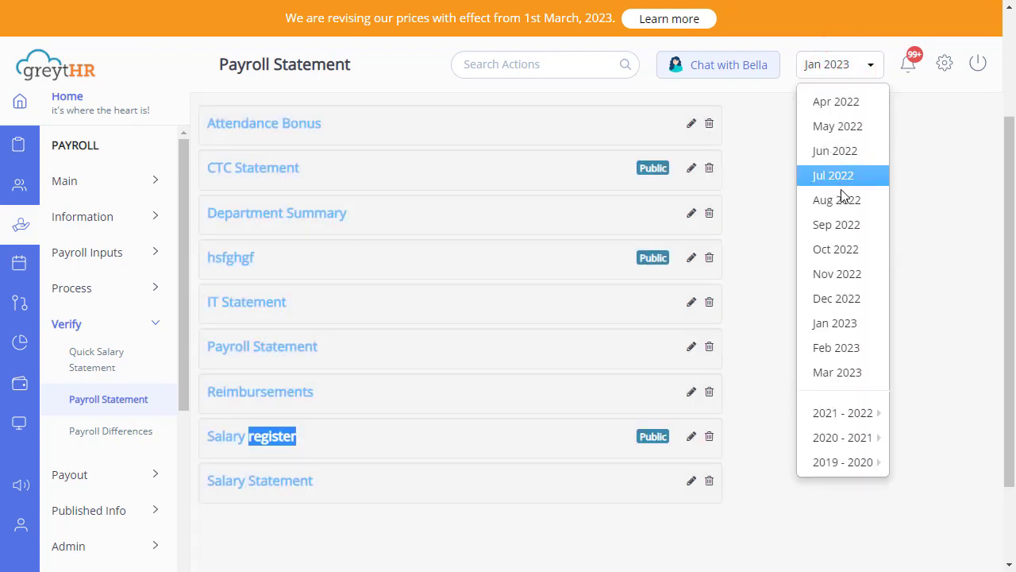
left_click(848, 297)
left_click(829, 198)
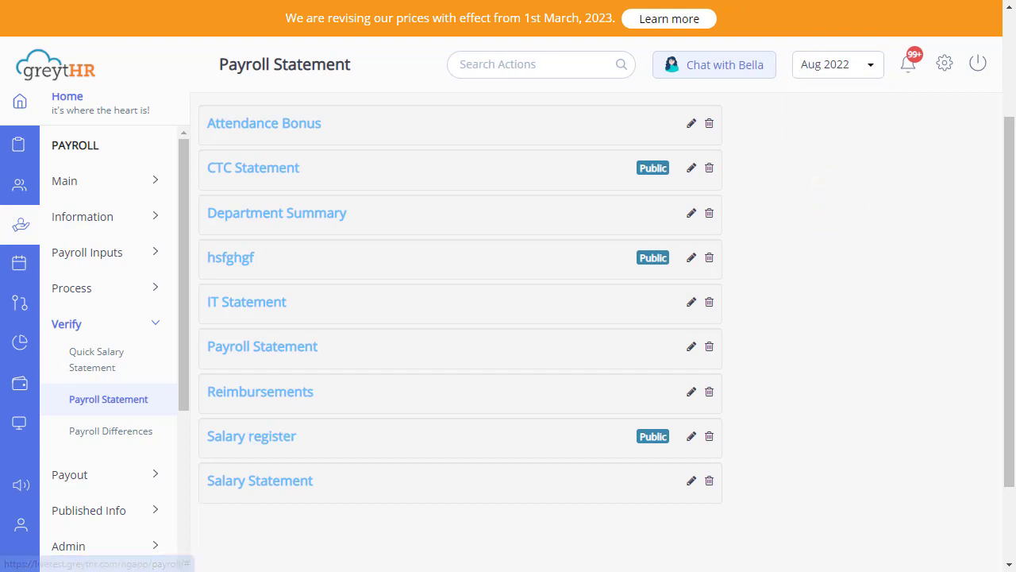